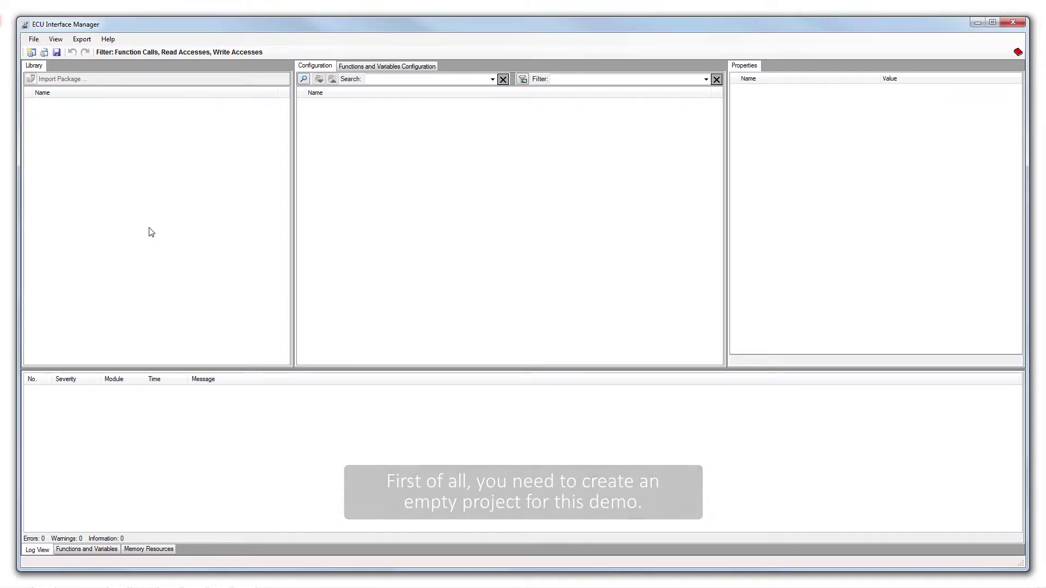
Step: Create a new project named 'Demo' in place of the default Project_001
{"action": "left_click", "coordinate": [34, 39]}
{"action": "left_click", "coordinate": [61, 51]}
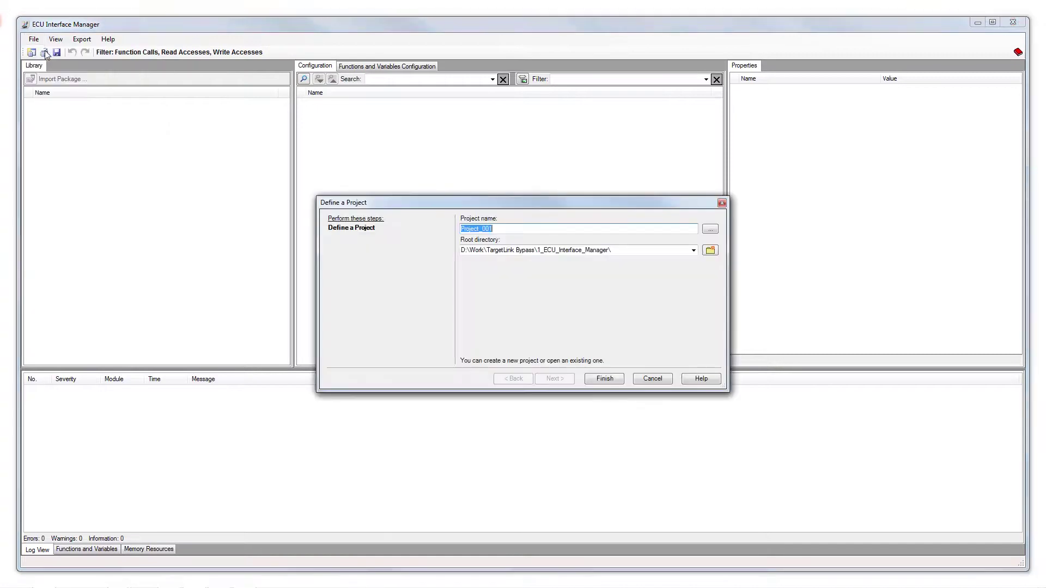
{"action": "type", "text": "Demo"}
{"action": "left_click", "coordinate": [594, 379]}
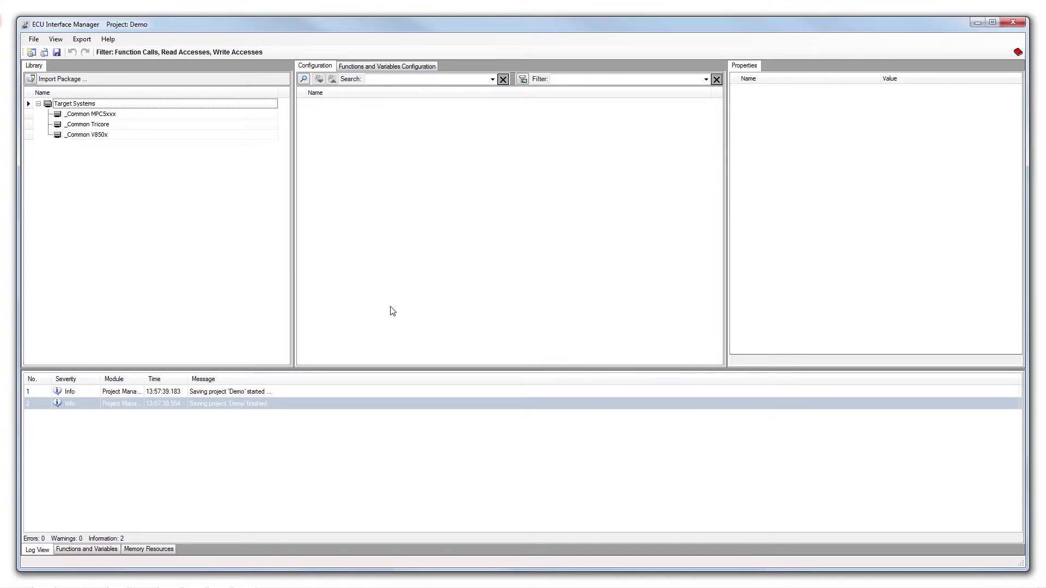
Step: Add the _Common Tricore target system from the Library to the Demo configuration
{"action": "right_click", "coordinate": [106, 126]}
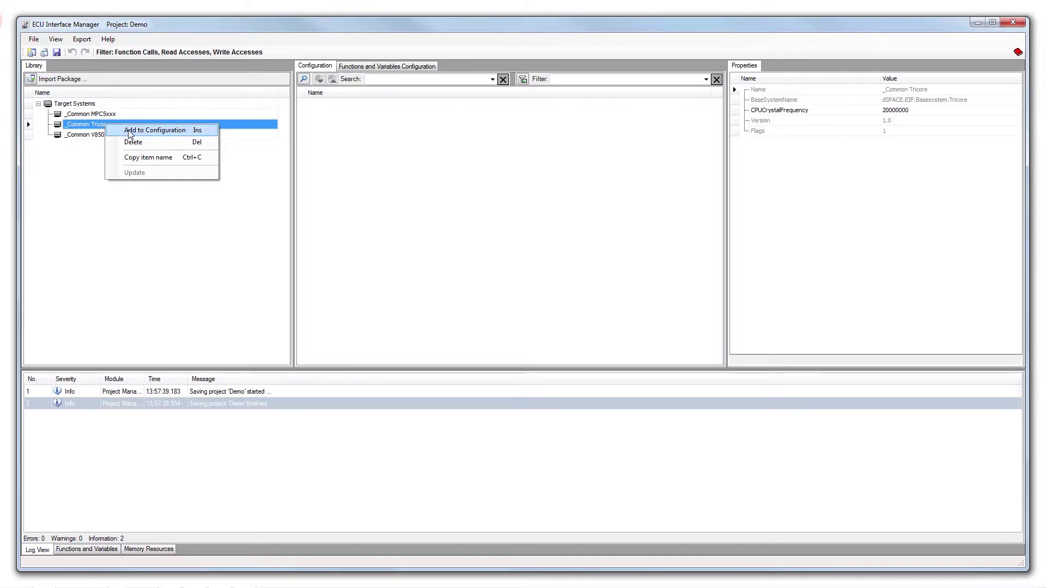
{"action": "left_click", "coordinate": [130, 131]}
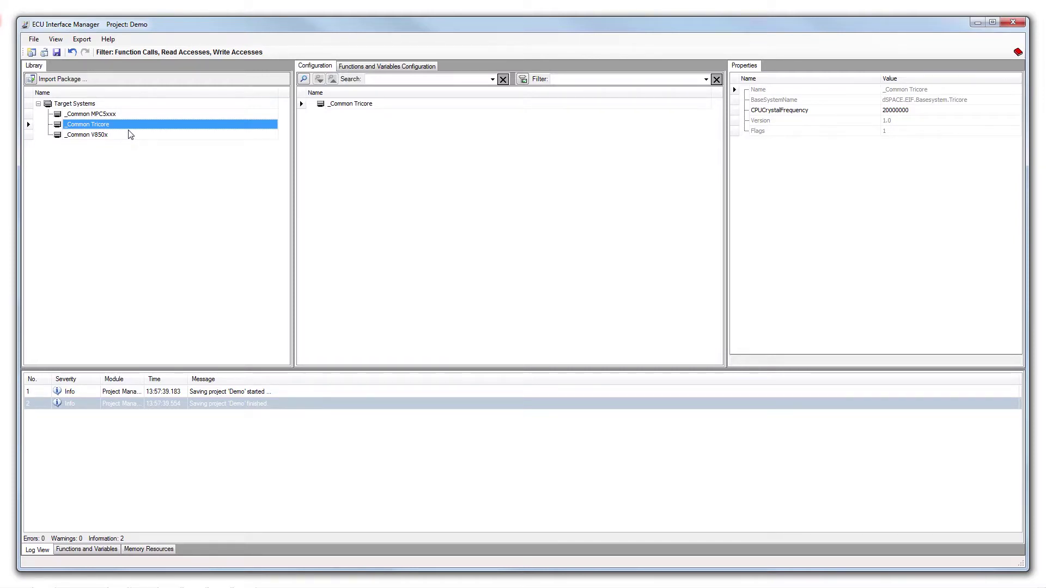
Step: Import the Demo.xml package from the Application folder into the library
{"action": "left_click", "coordinate": [35, 40]}
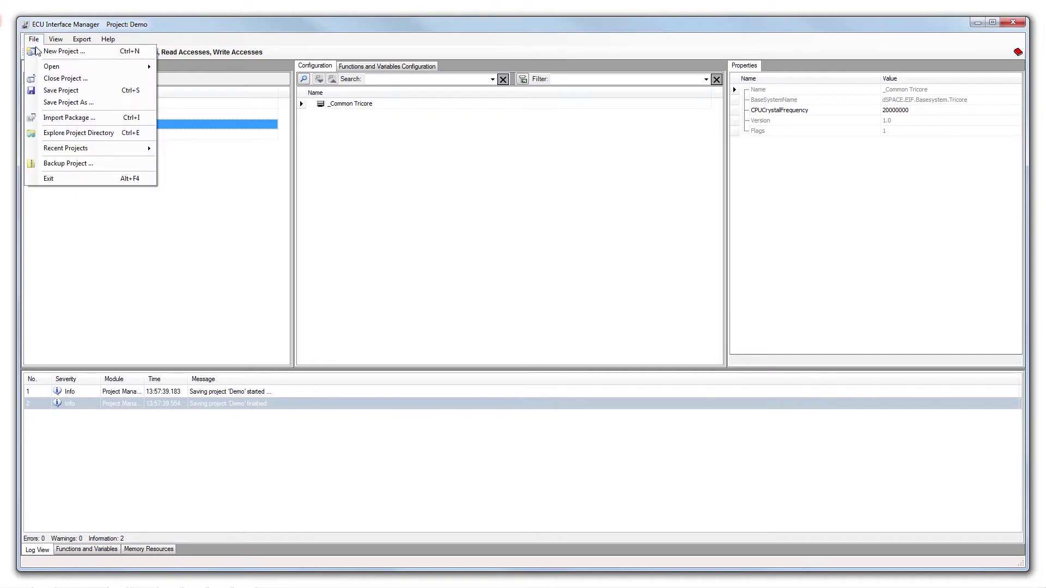
{"action": "left_click", "coordinate": [50, 119]}
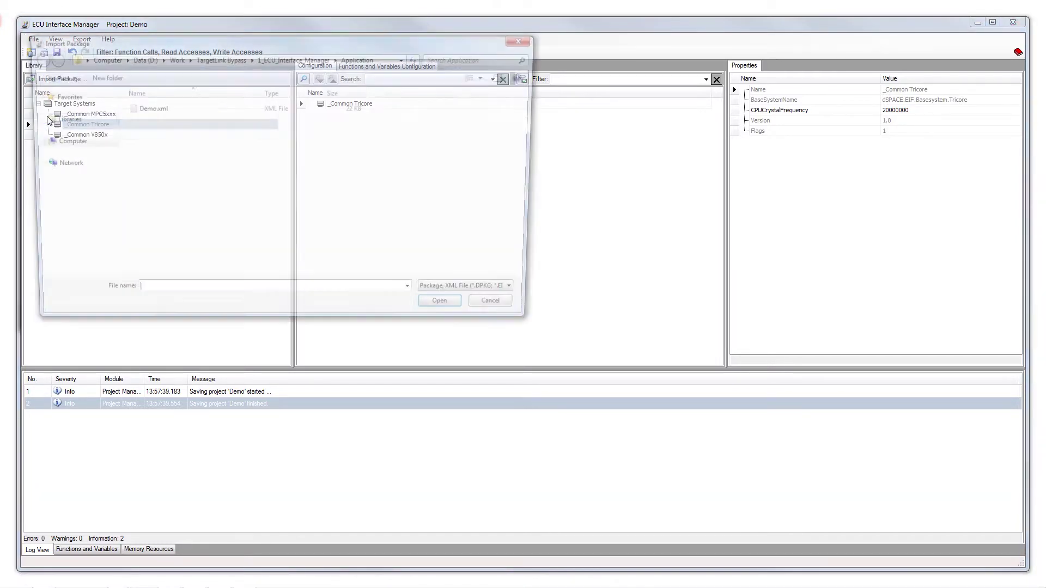
{"action": "left_click", "coordinate": [151, 112]}
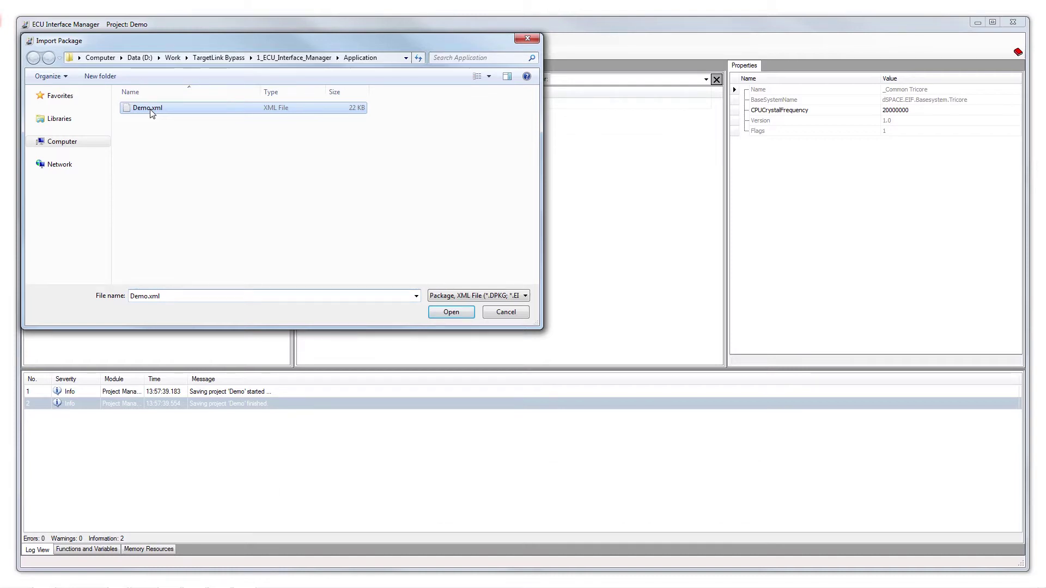
{"action": "left_click", "coordinate": [443, 316]}
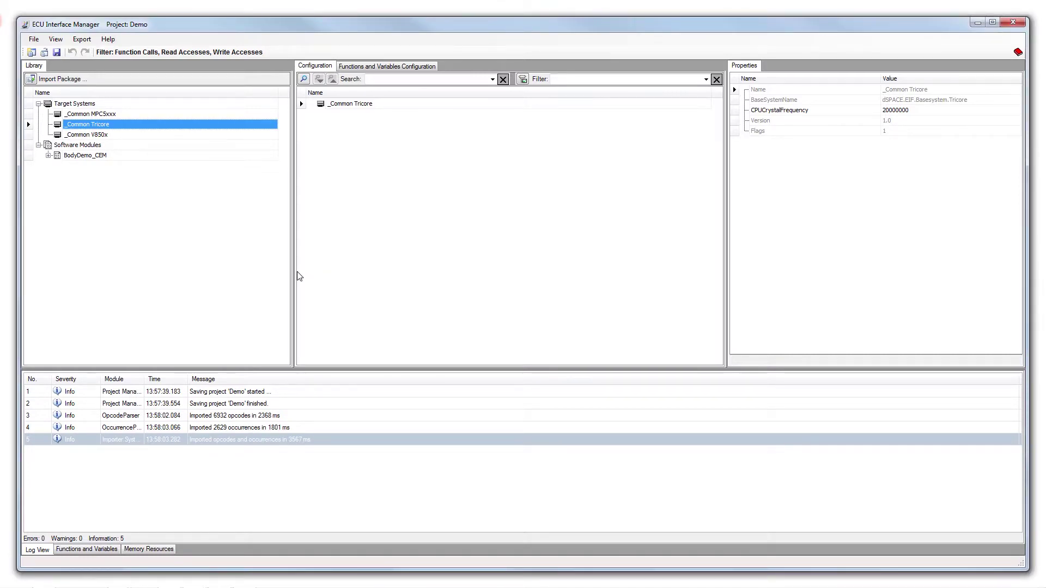
Step: Add the BodyDemo_CEM module to the configuration and fully expand its Functions call tree
{"action": "left_click", "coordinate": [48, 156]}
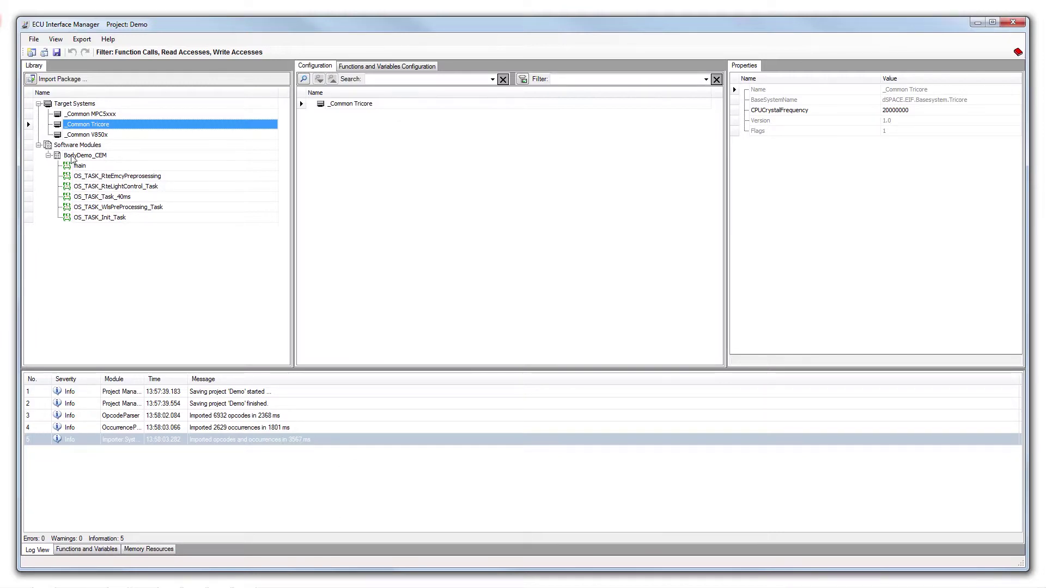
{"action": "right_click", "coordinate": [77, 159]}
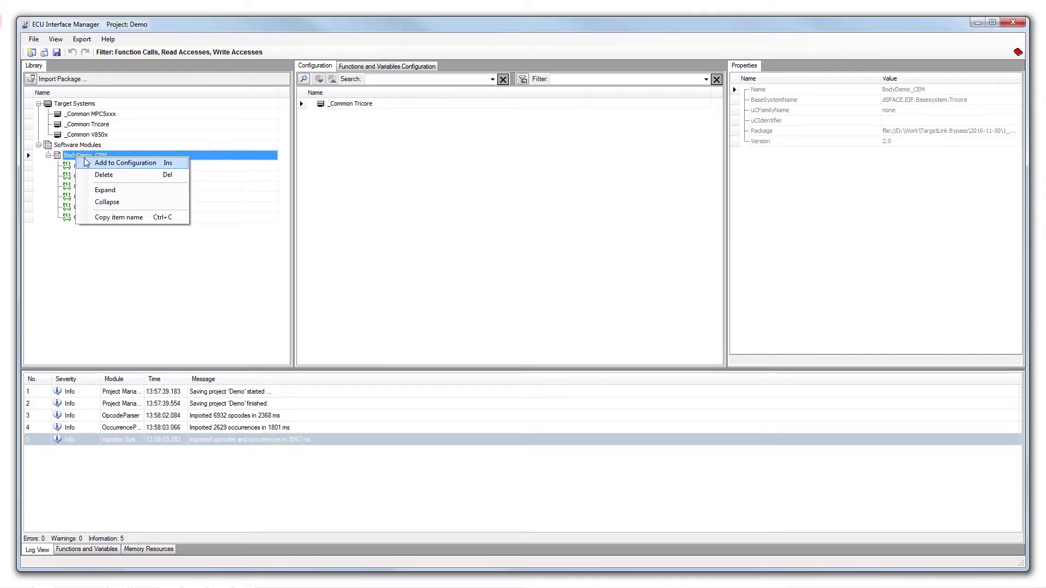
{"action": "left_click", "coordinate": [99, 163]}
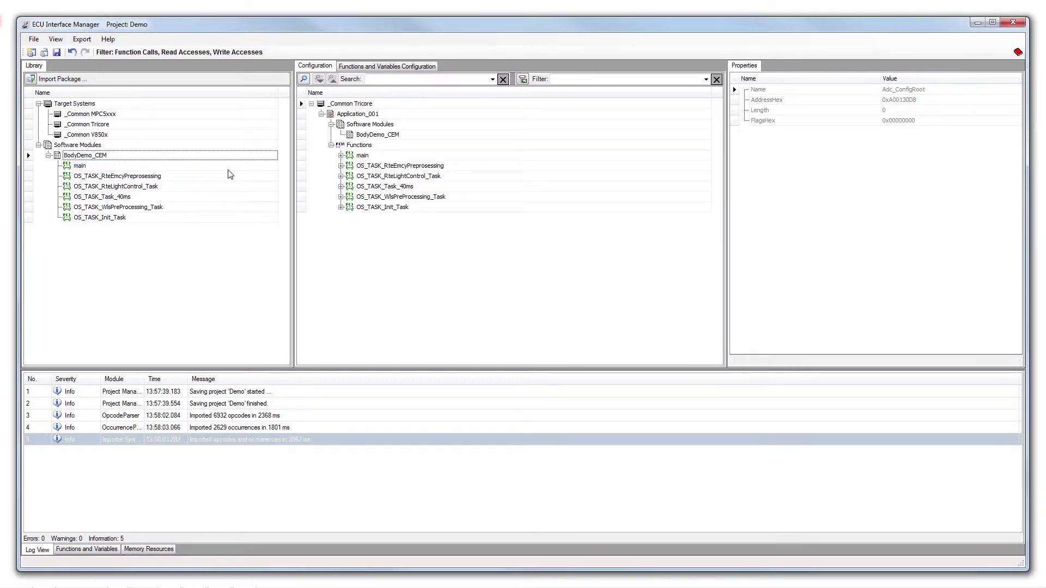
{"action": "right_click", "coordinate": [364, 146]}
{"action": "left_click", "coordinate": [385, 153]}
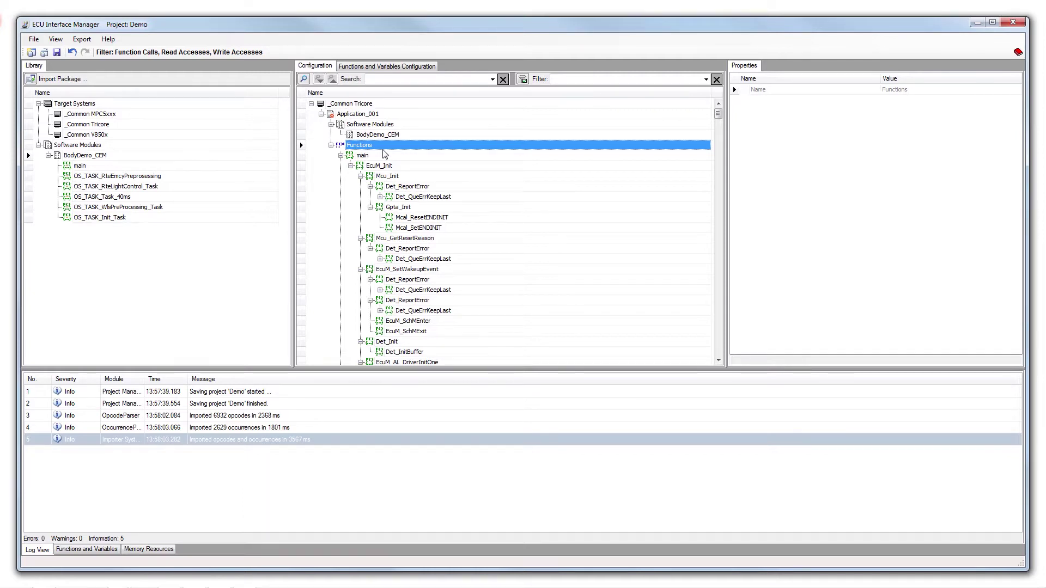
Step: Collapse main and the OS_TASK RteEmcyPreprocessing, RteLightControl_Task, Task_40ms, WlsPreProcessing_Task and Init_Task subtrees
{"action": "left_click", "coordinate": [341, 156]}
{"action": "left_click", "coordinate": [341, 166]}
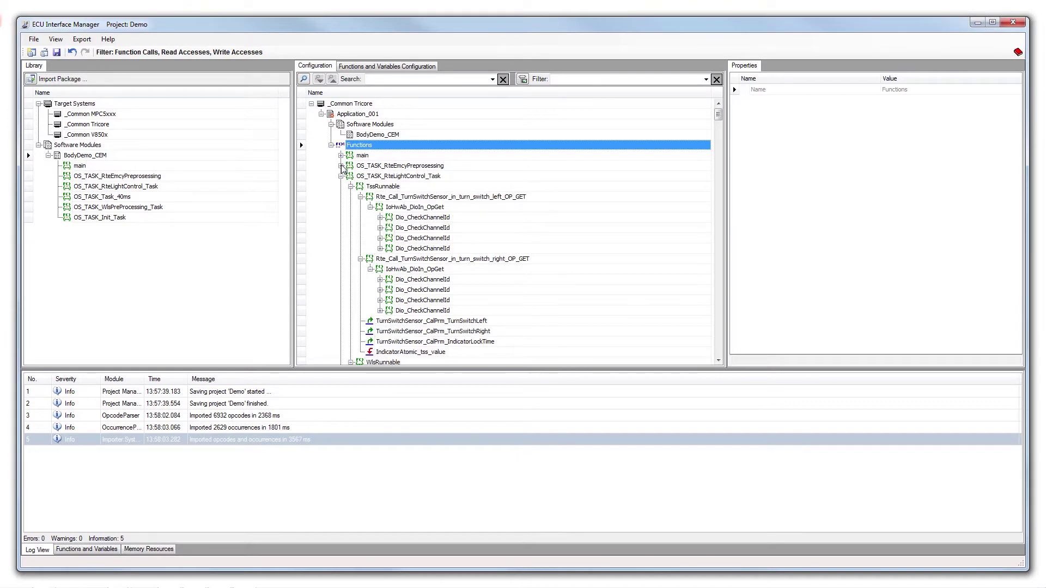
{"action": "left_click", "coordinate": [341, 176]}
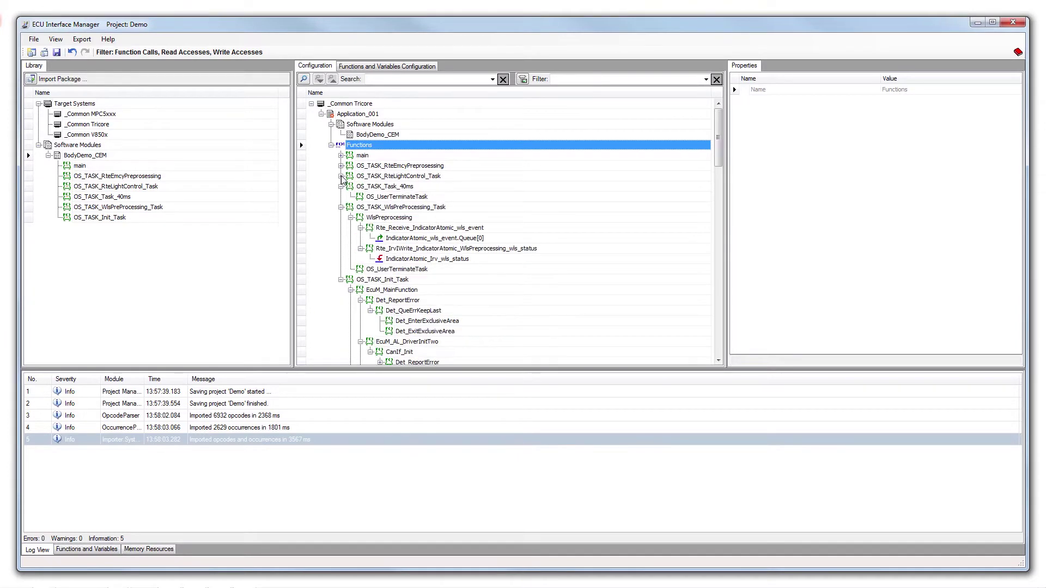
{"action": "left_click", "coordinate": [341, 186]}
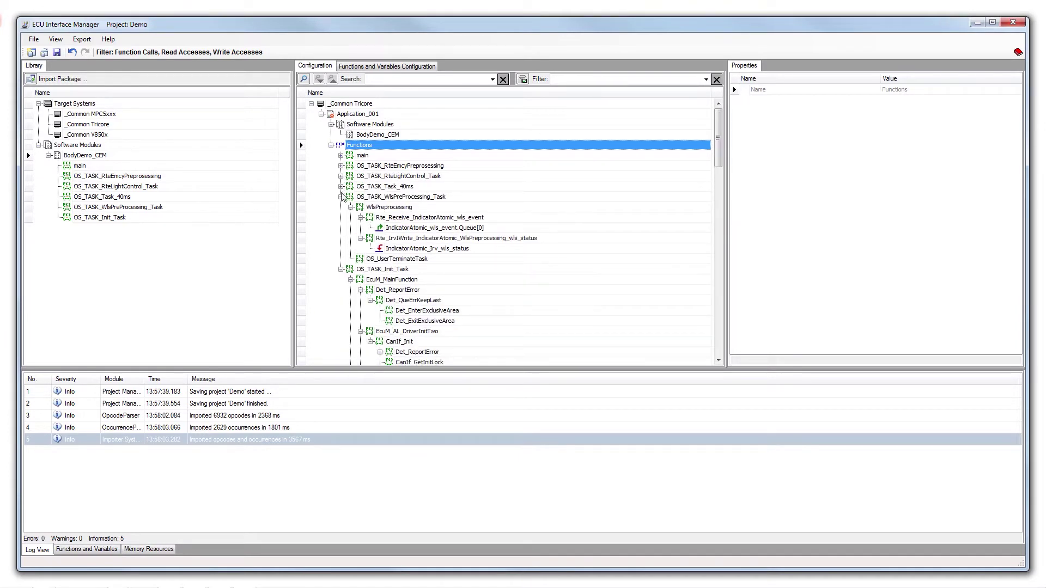
{"action": "left_click", "coordinate": [341, 197]}
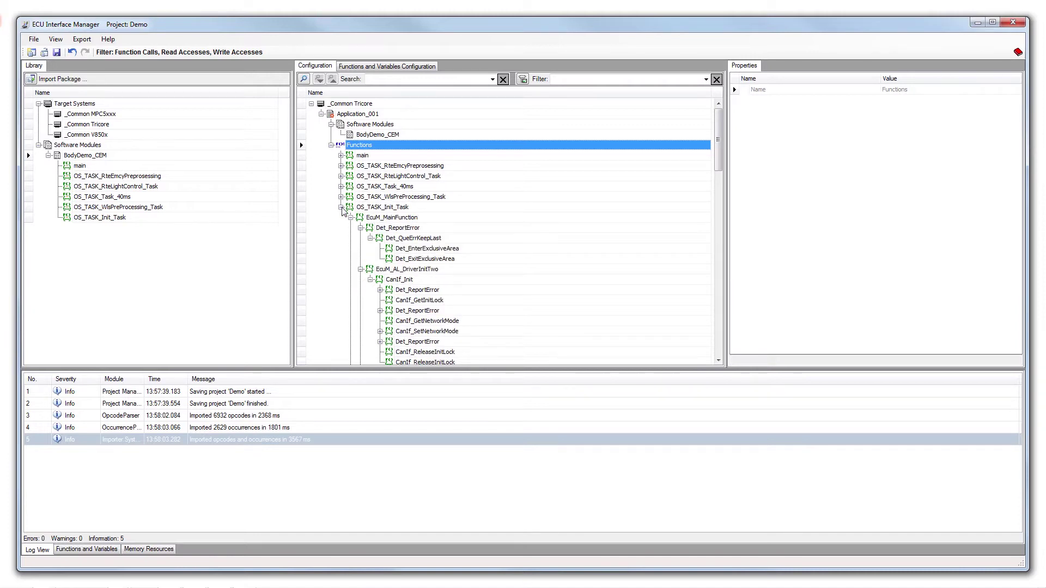
{"action": "left_click", "coordinate": [340, 207]}
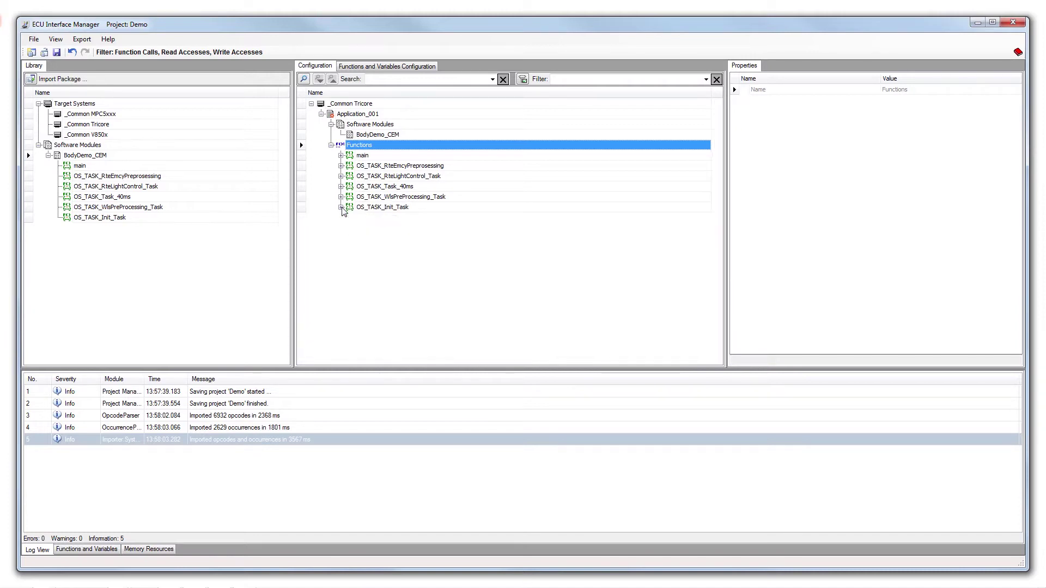
Step: Search for PEDAL and jump to PedalToLamp_lamp_value, showing its address 0xD0001EC4
{"action": "left_click", "coordinate": [400, 80]}
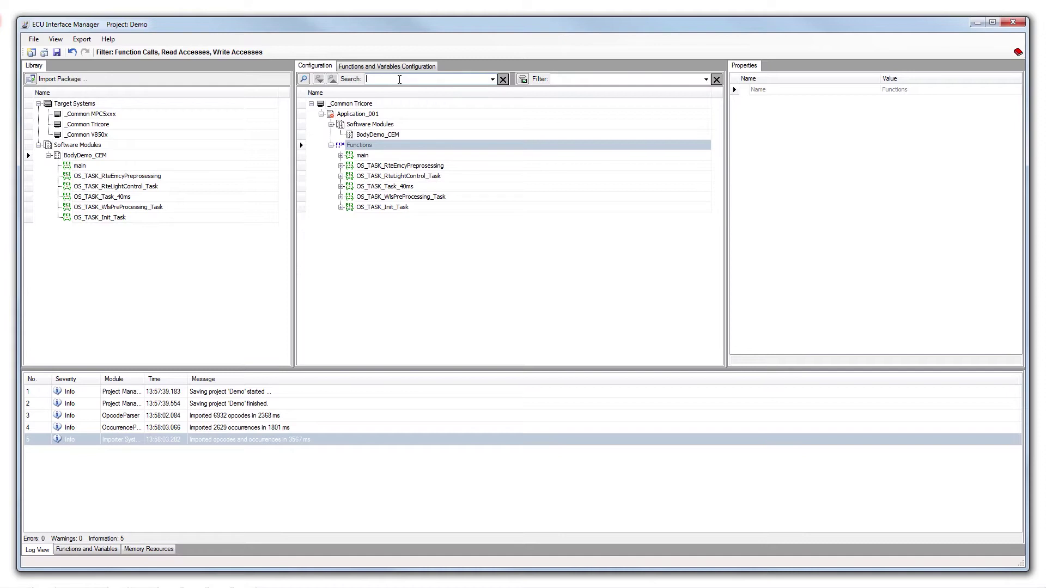
{"action": "type", "text": "PEDAL"}
{"action": "key", "text": "Return"}
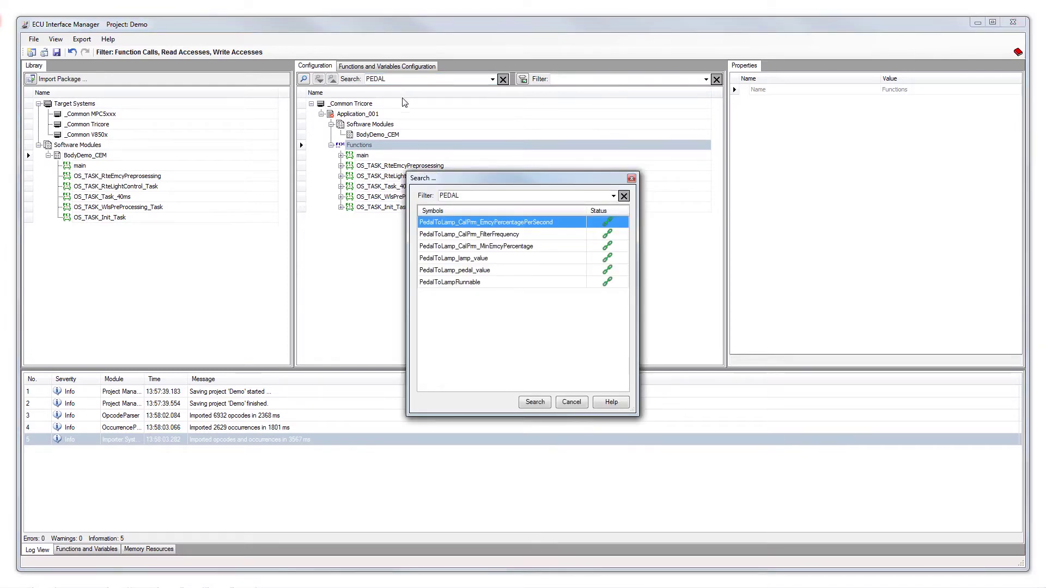
{"action": "left_click", "coordinate": [433, 258]}
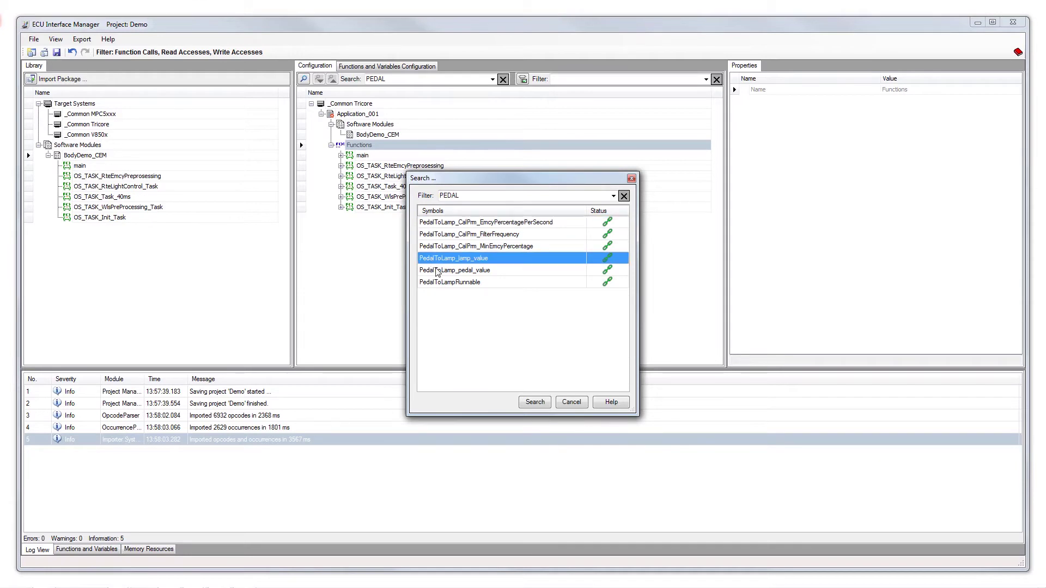
{"action": "left_click", "coordinate": [533, 402]}
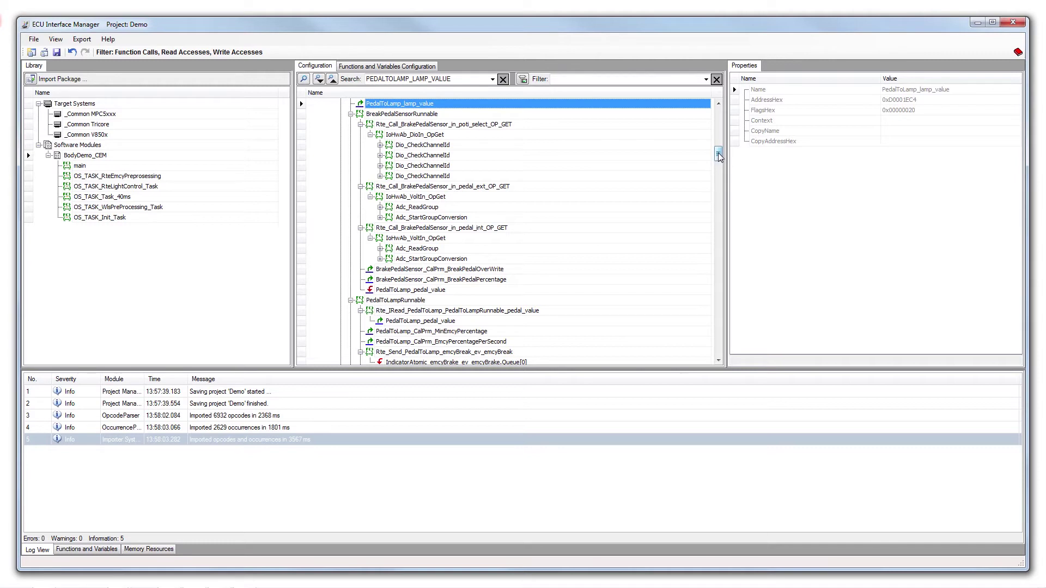
{"action": "left_click_drag", "start_coordinate": [718, 154], "coordinate": [719, 143]}
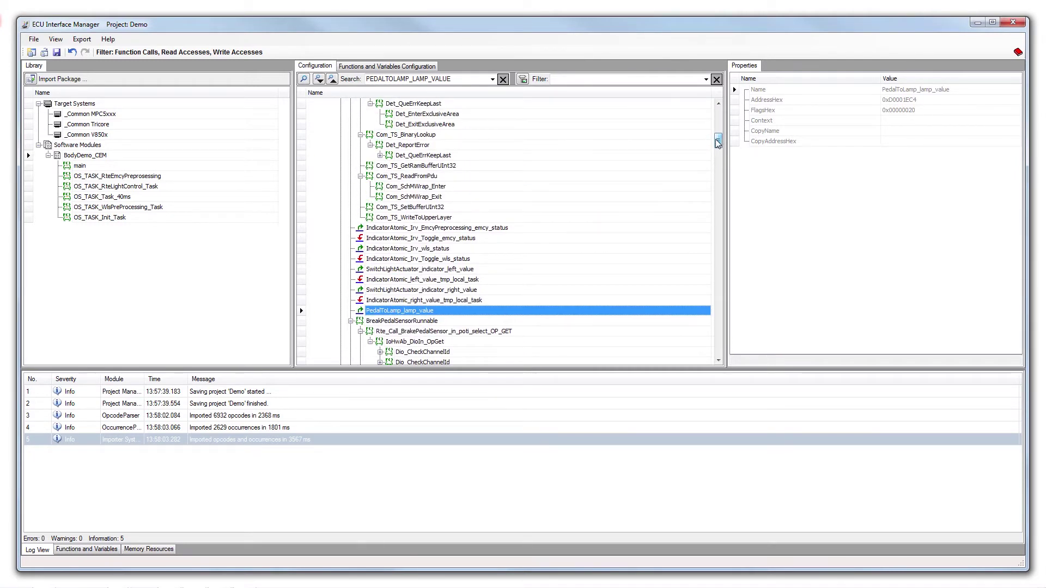
Step: Clear the search and filter the call tree to PEDAL entries
{"action": "left_click", "coordinate": [503, 79]}
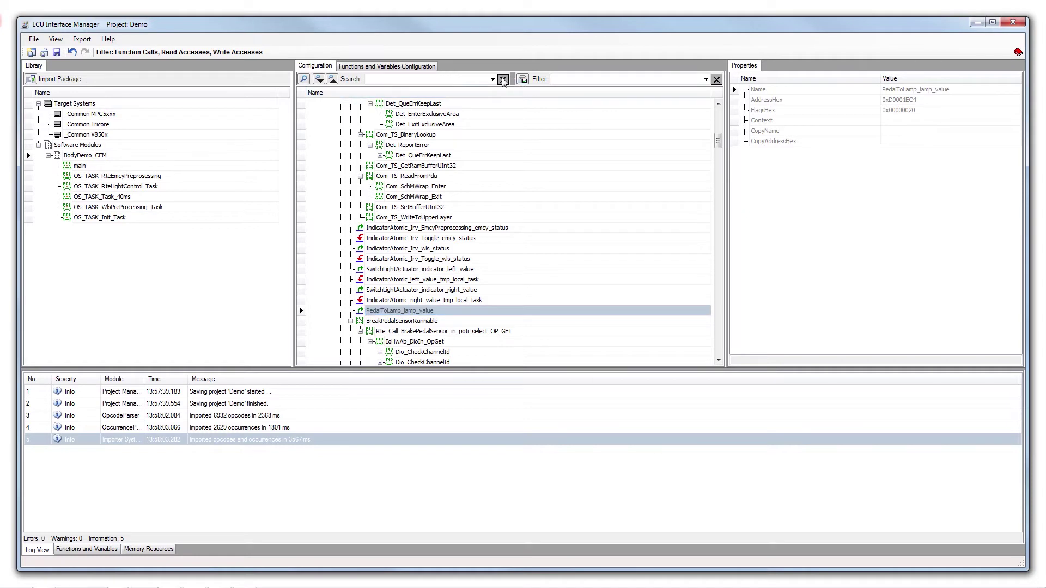
{"action": "left_click", "coordinate": [566, 77]}
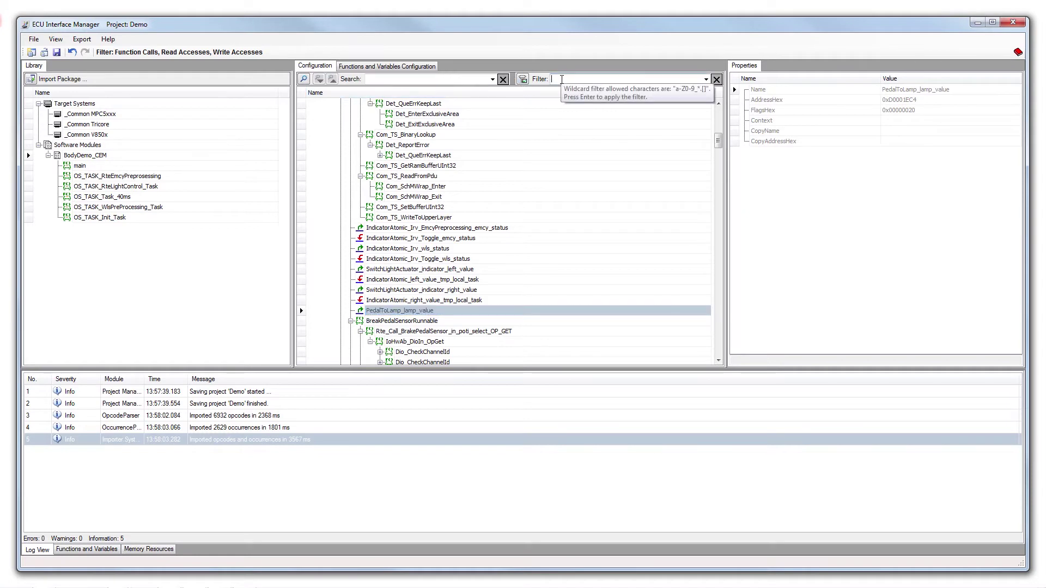
{"action": "type", "text": "PEDAL"}
{"action": "key", "text": "Return"}
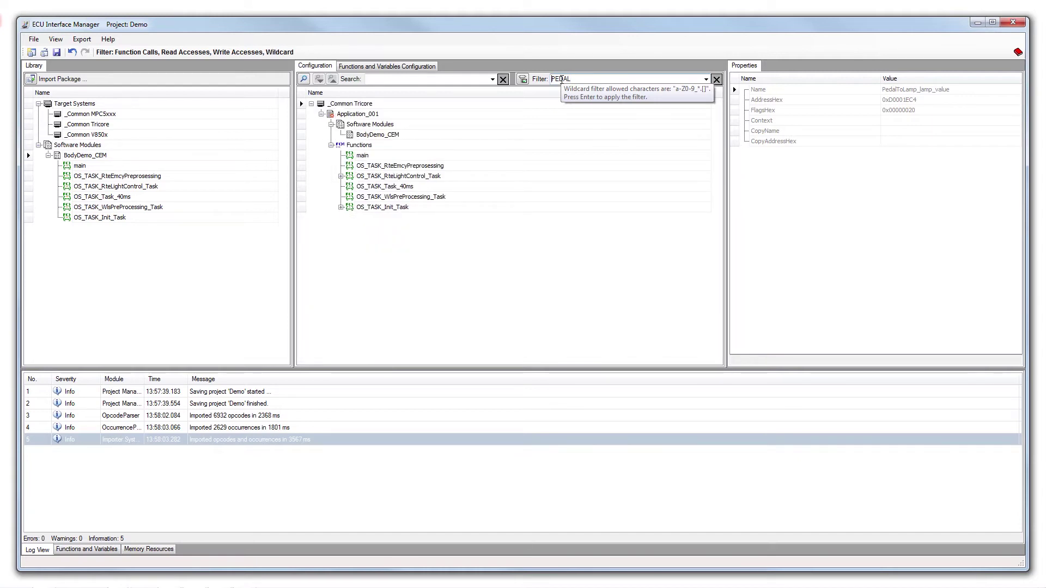
Step: Fully expand the filtered Functions tree to review pedal entries, then remove the filter
{"action": "right_click", "coordinate": [425, 146]}
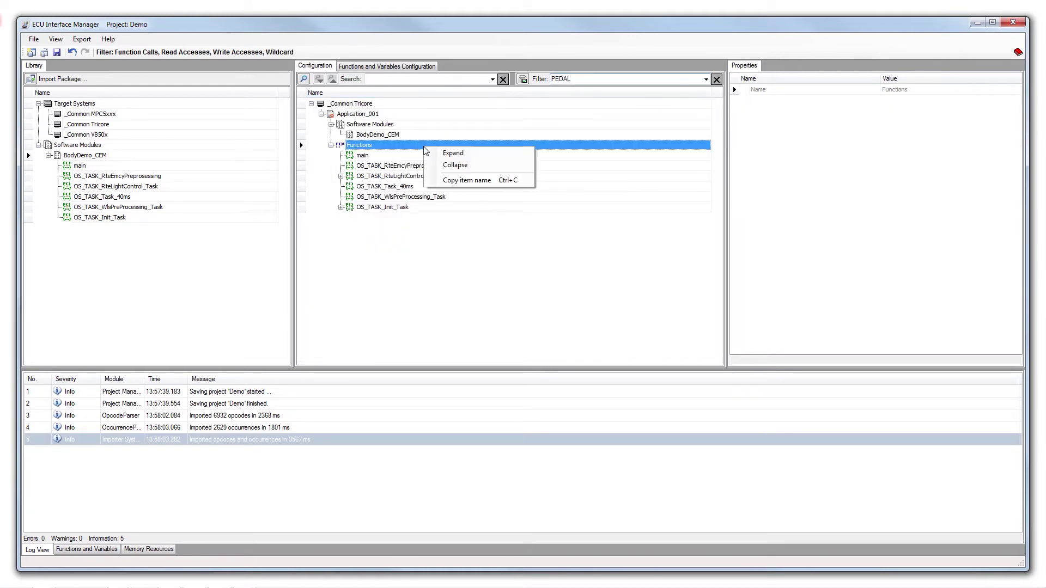
{"action": "left_click", "coordinate": [444, 153]}
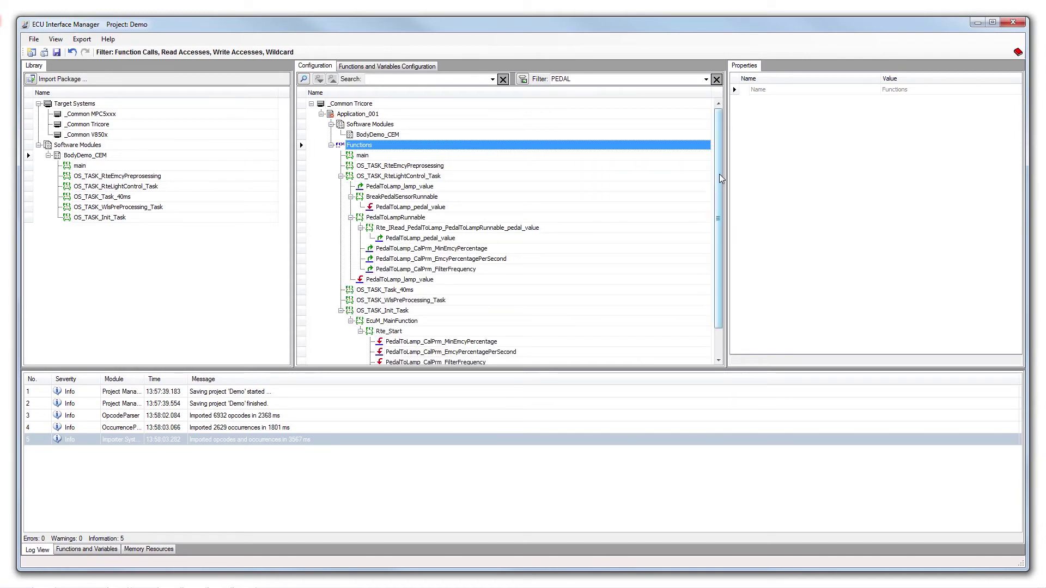
{"action": "left_click_drag", "start_coordinate": [720, 179], "coordinate": [720, 231]}
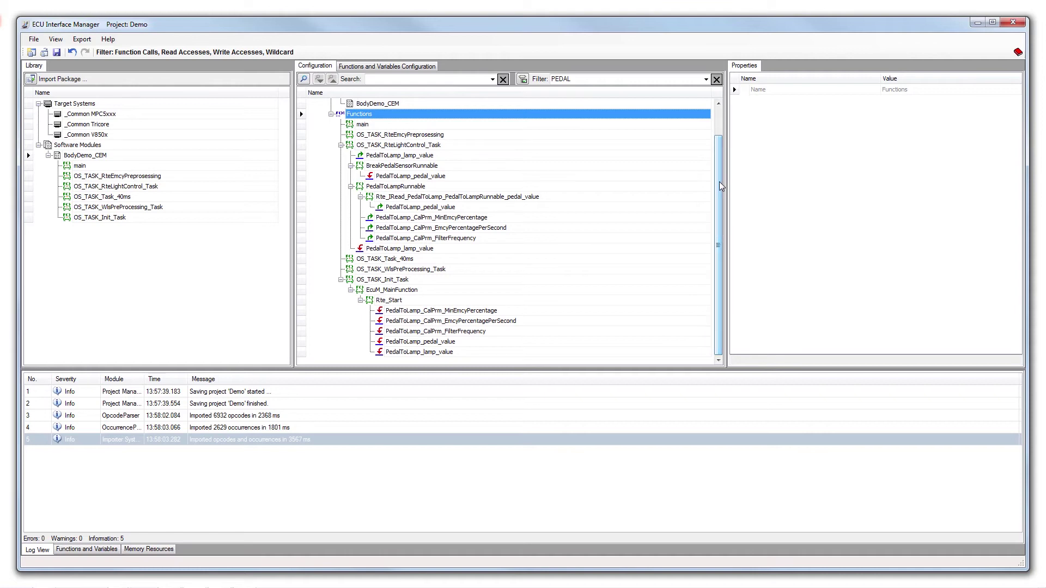
{"action": "left_click", "coordinate": [716, 80]}
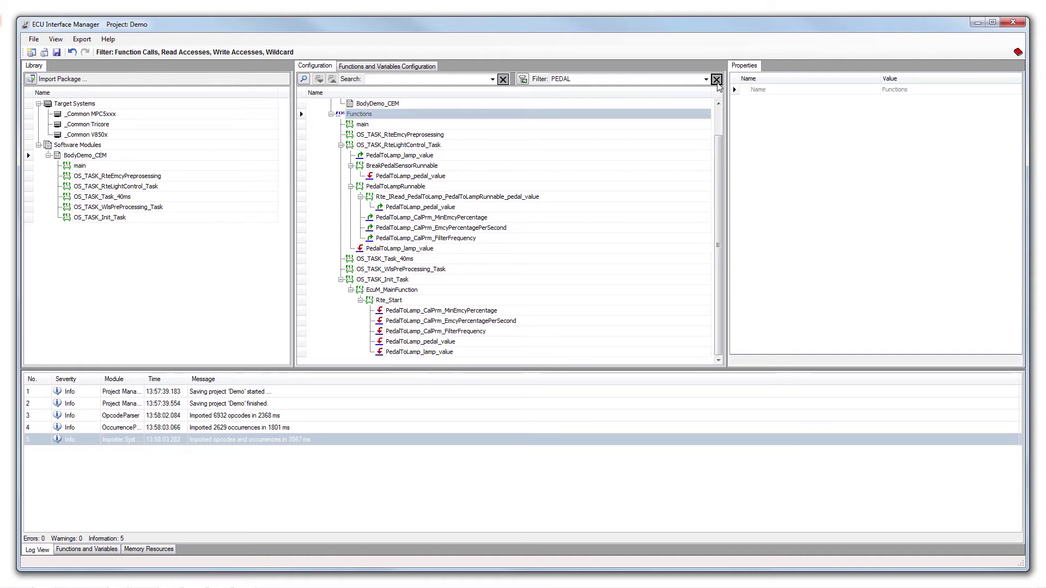